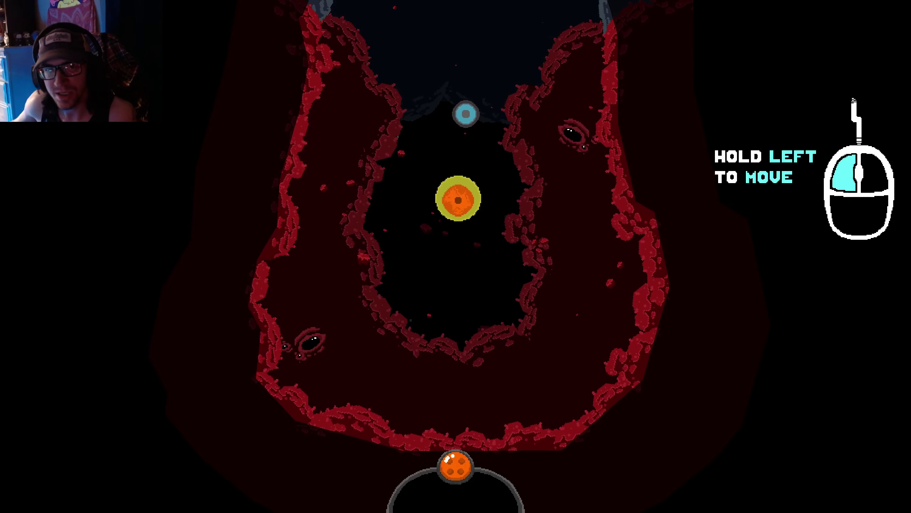
pyautogui.moveTo(466, 114); pyautogui.dragTo(461, 225)
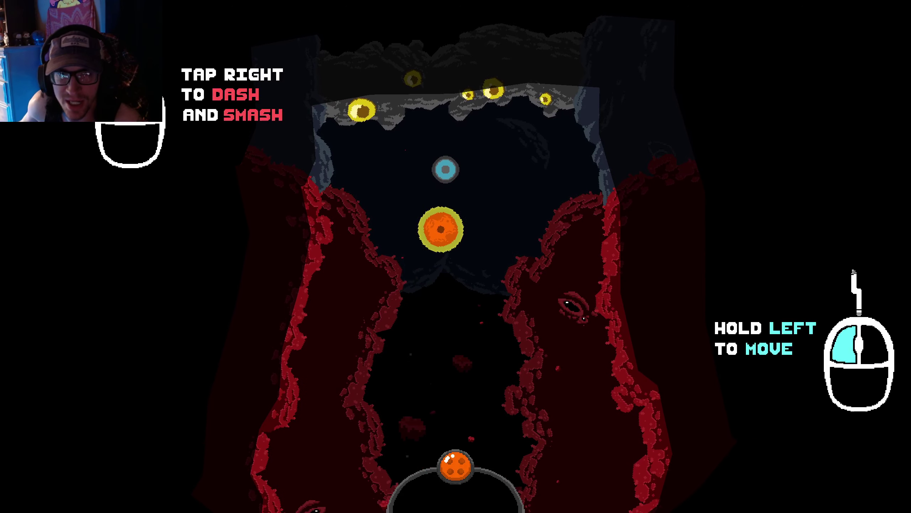
pyautogui.rightClick(428, 86)
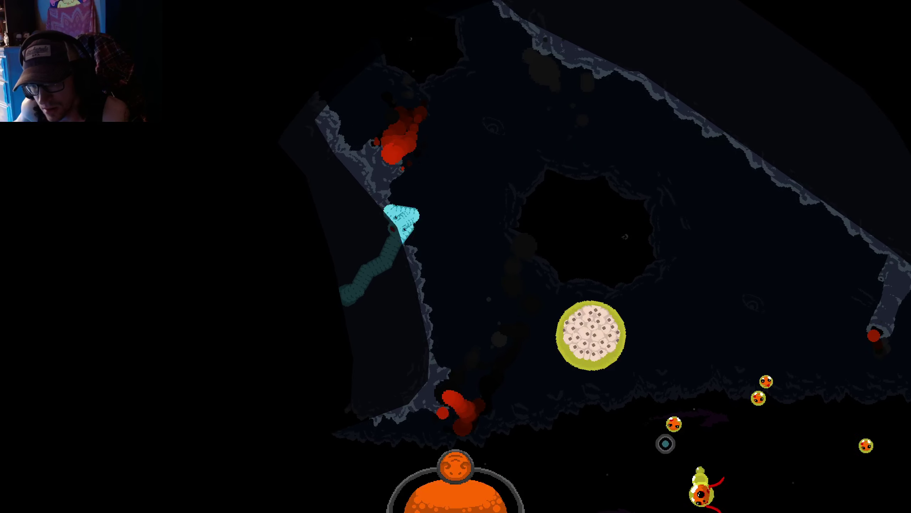
pyautogui.press('w')
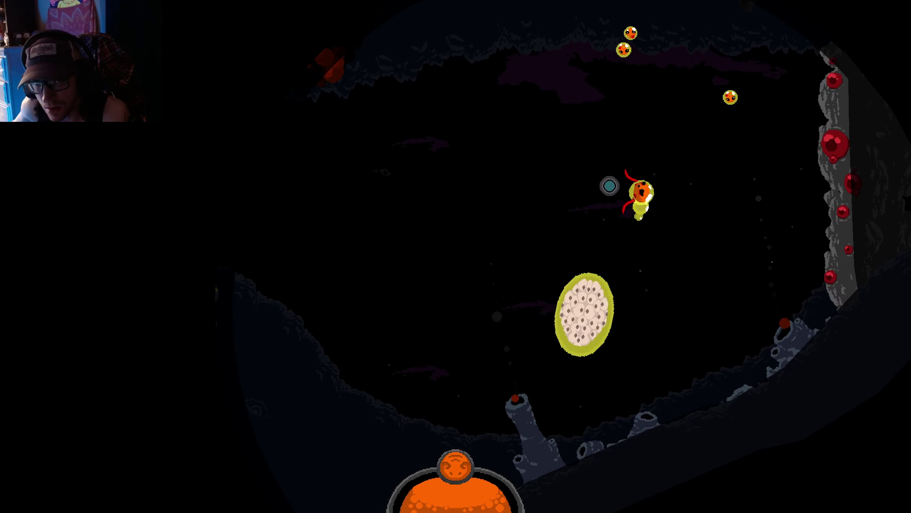
pyautogui.press('s')
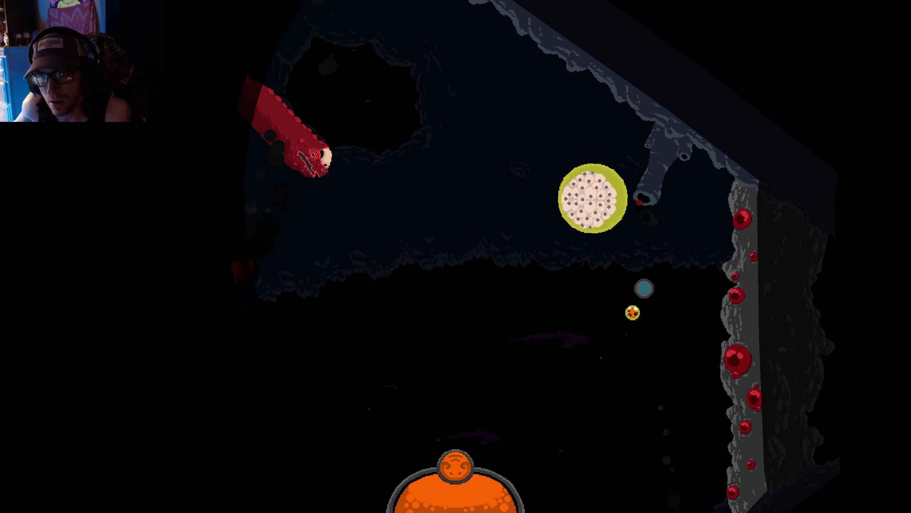
pyautogui.press('a')
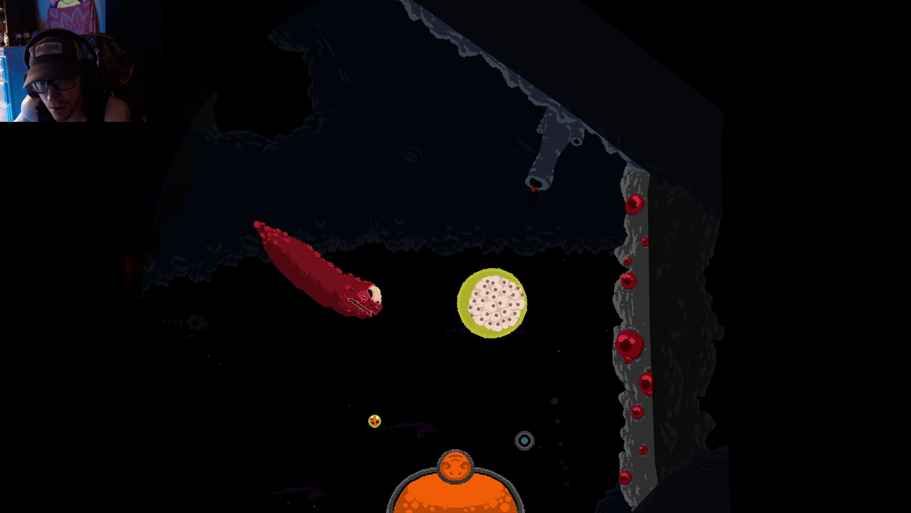
pyautogui.press('a')
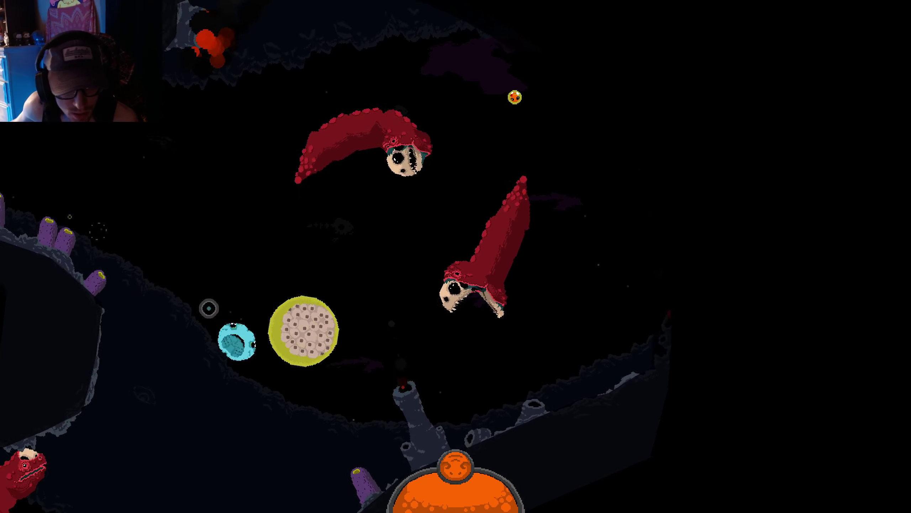
pyautogui.press('w')
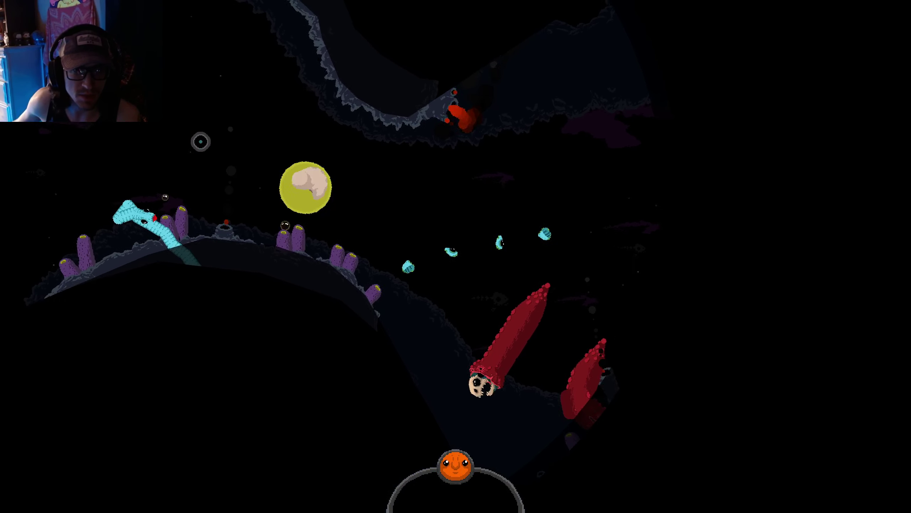
pyautogui.press('d')
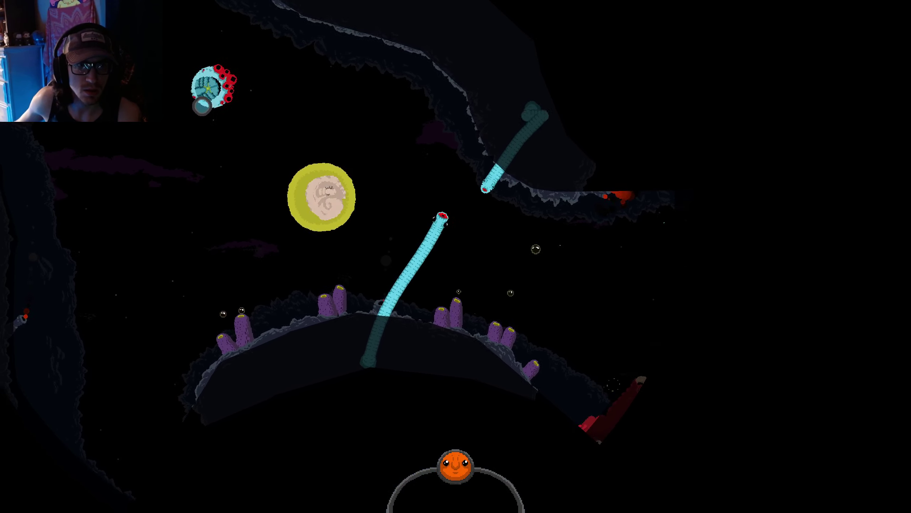
pyautogui.press('a')
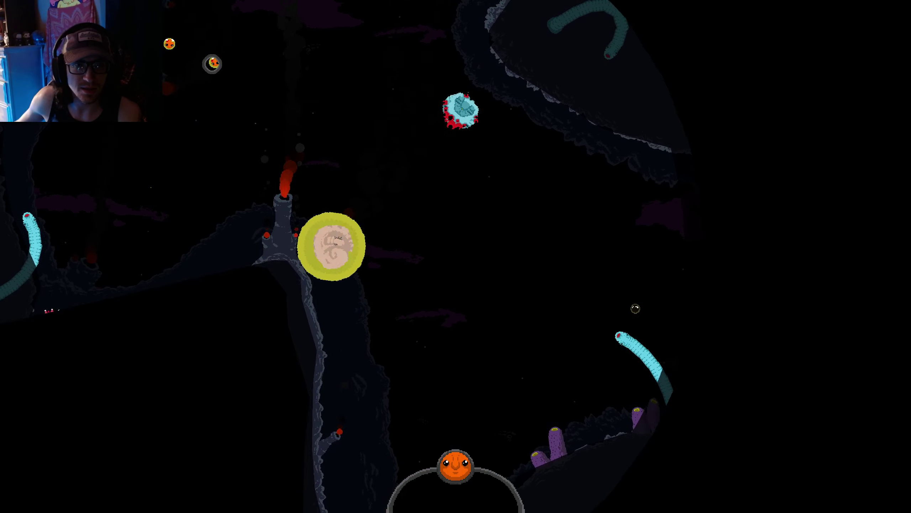
pyautogui.press('w')
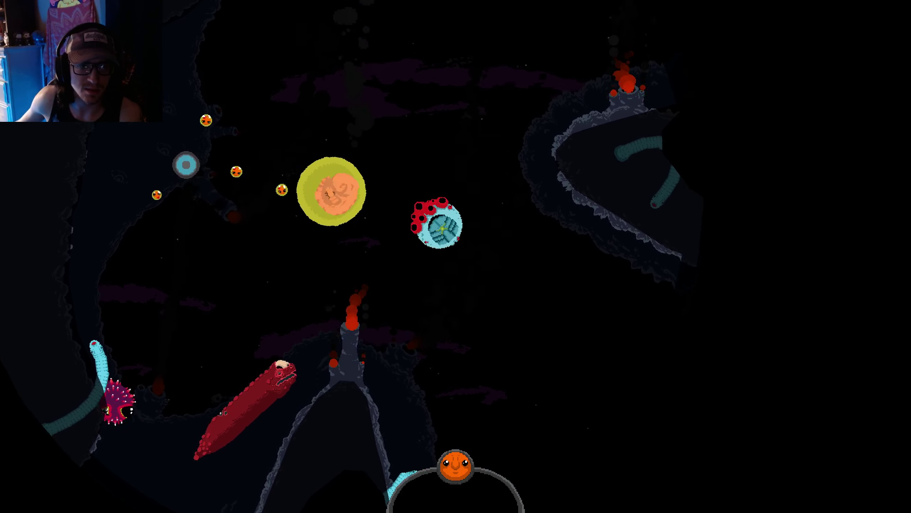
pyautogui.press('a')
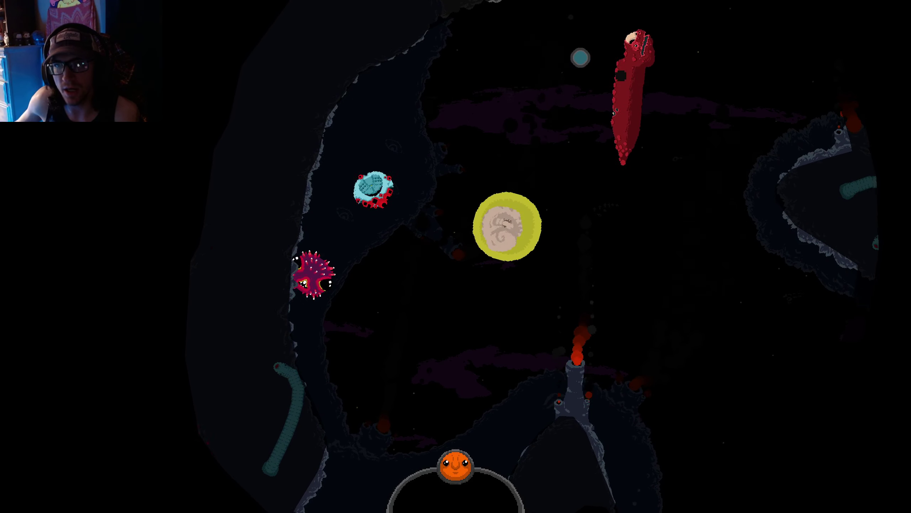
pyautogui.press('a')
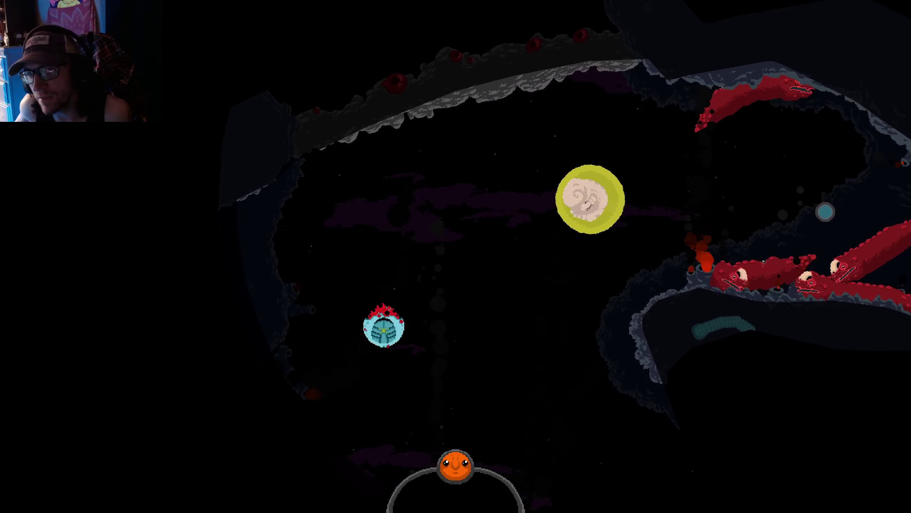
pyautogui.press('d')
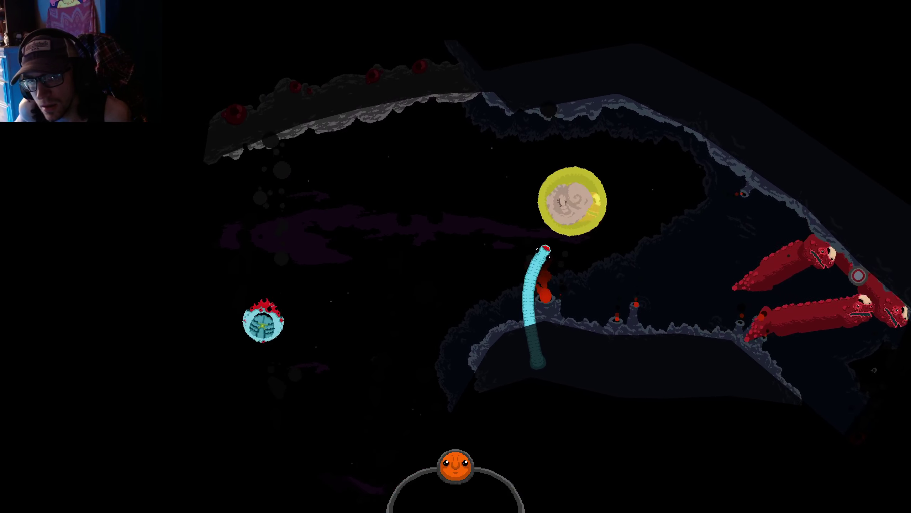
pyautogui.press('d')
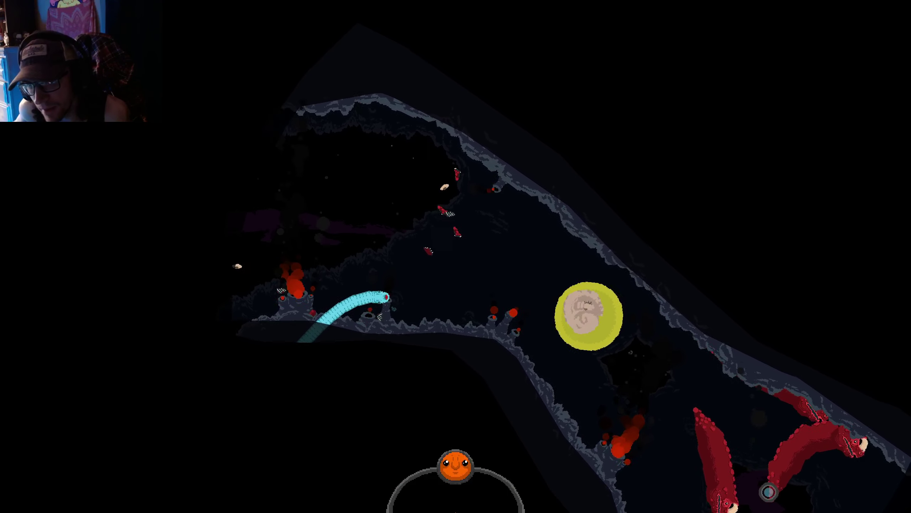
pyautogui.press('d')
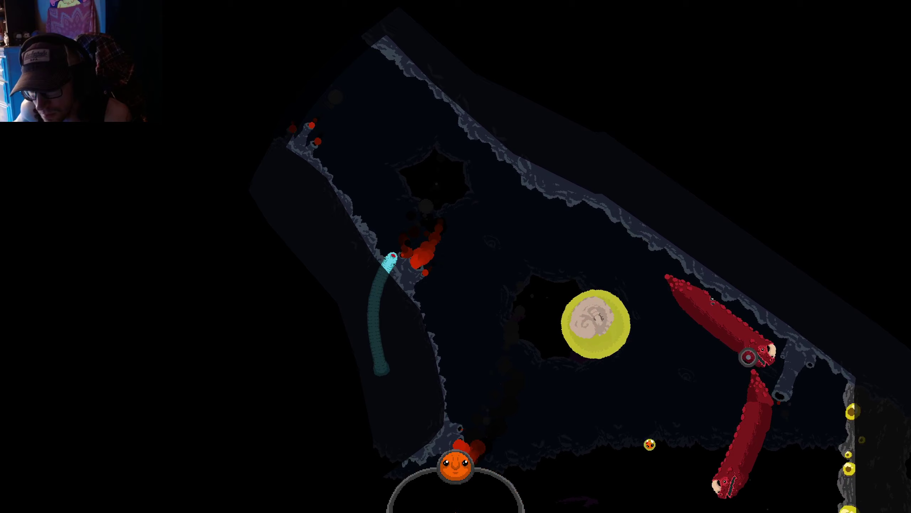
pyautogui.press('d')
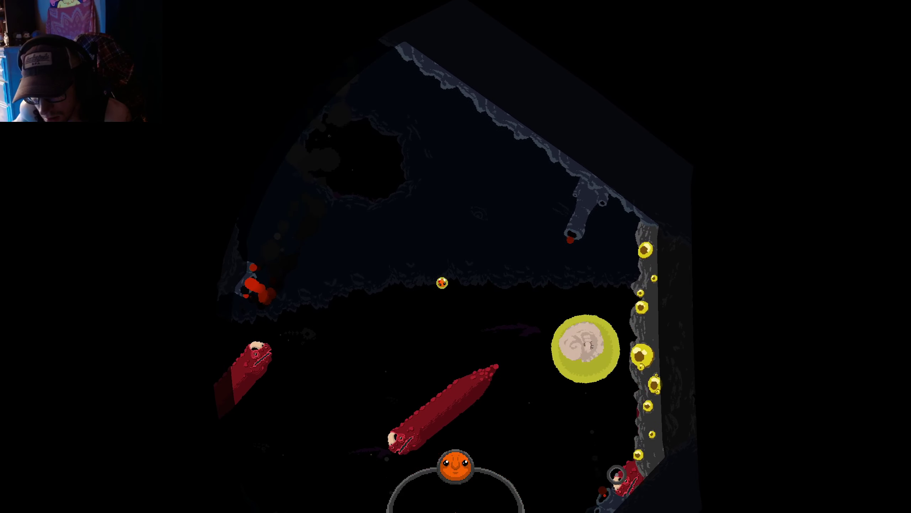
pyautogui.press('d')
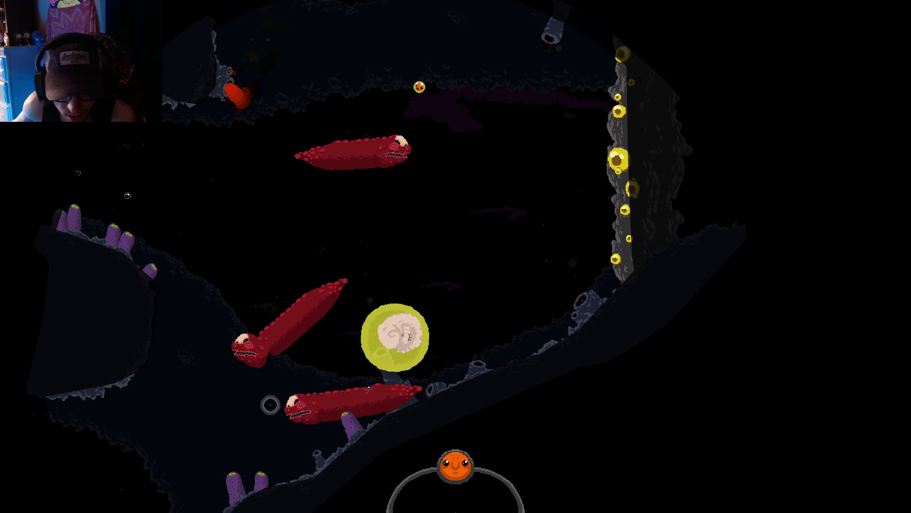
pyautogui.press('d')
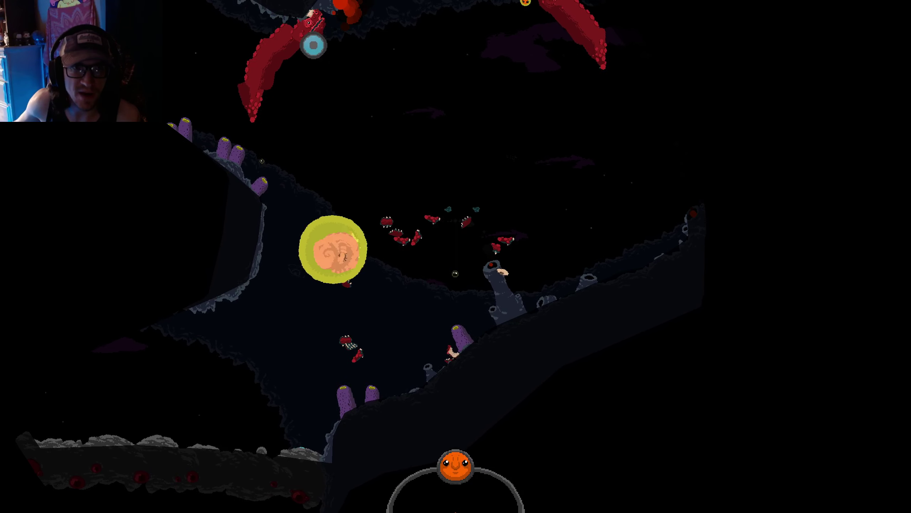
pyautogui.press('d')
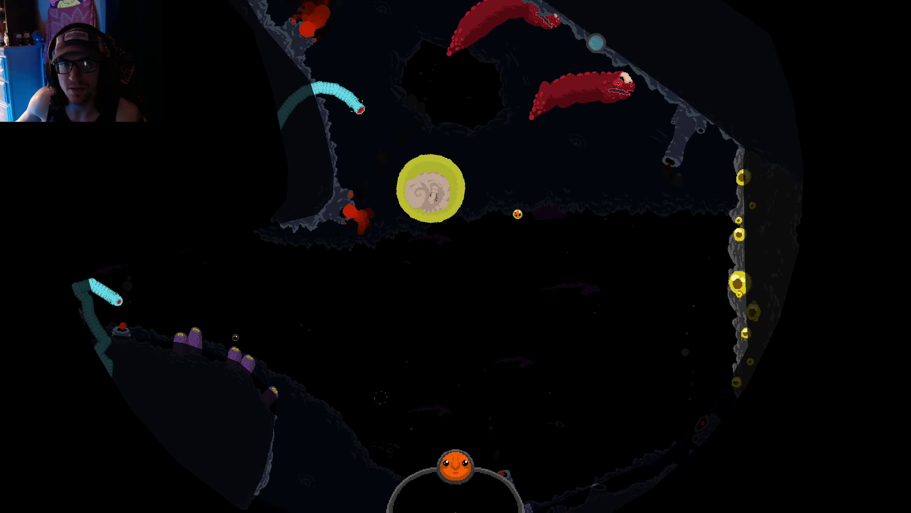
pyautogui.press('d')
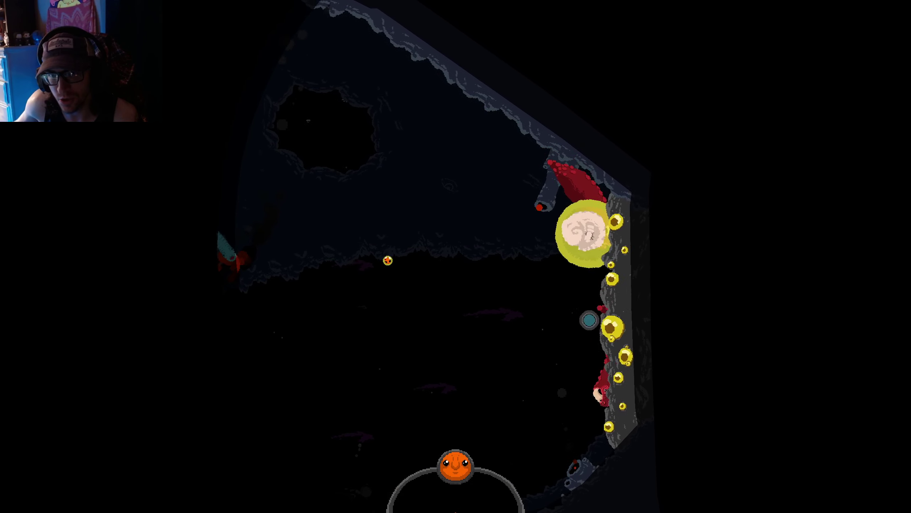
pyautogui.press('s')
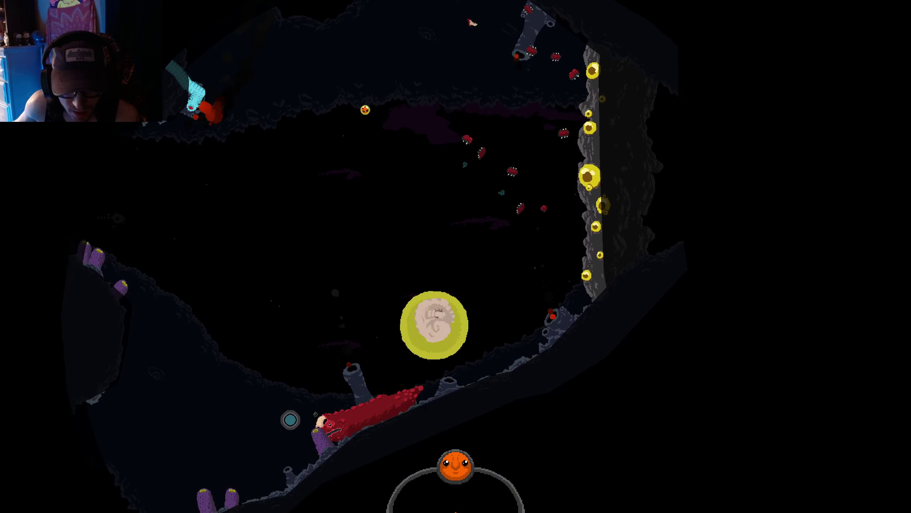
pyautogui.press('d')
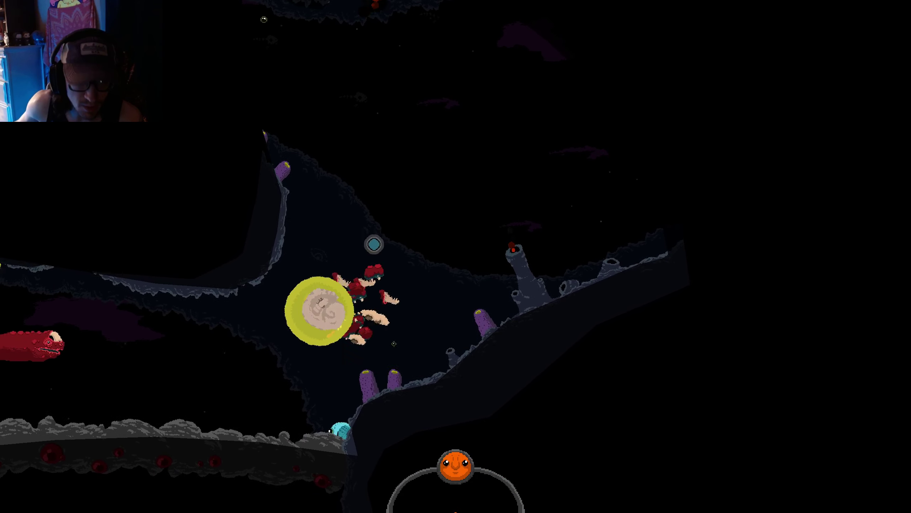
pyautogui.press('d')
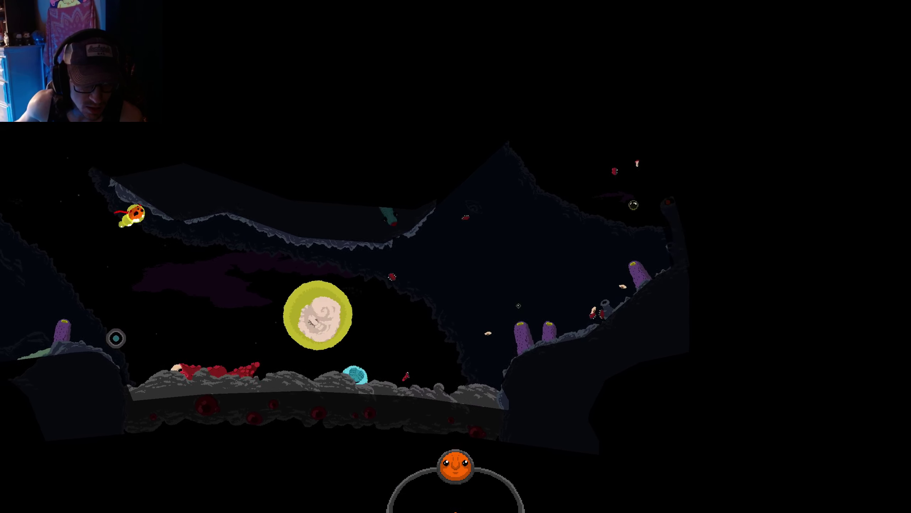
pyautogui.press('a')
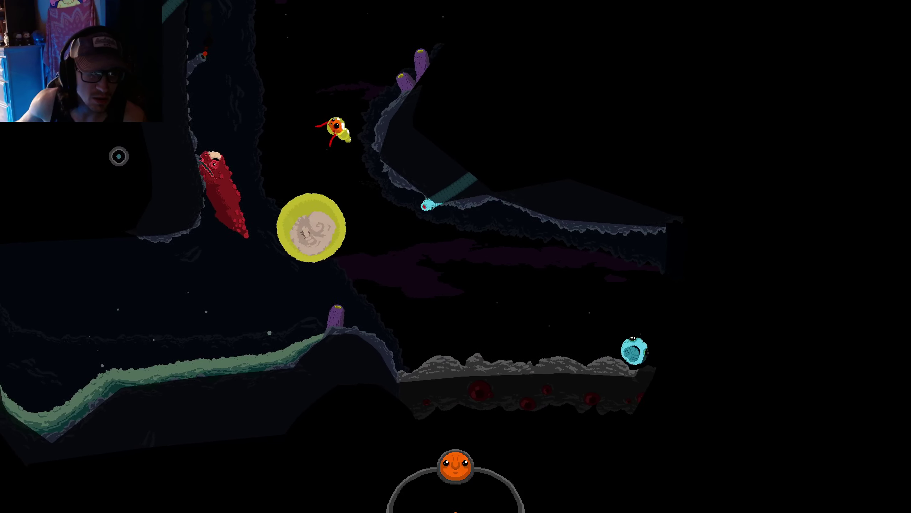
pyautogui.press('a')
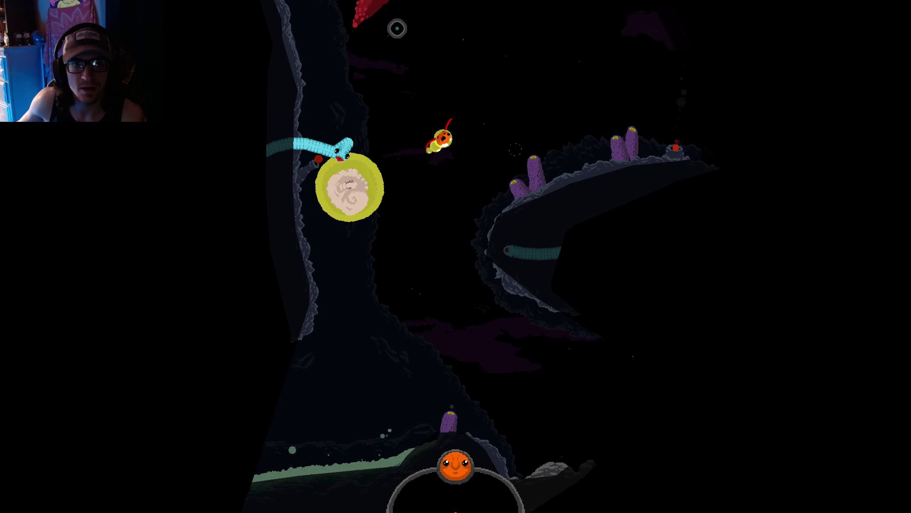
pyautogui.press('a')
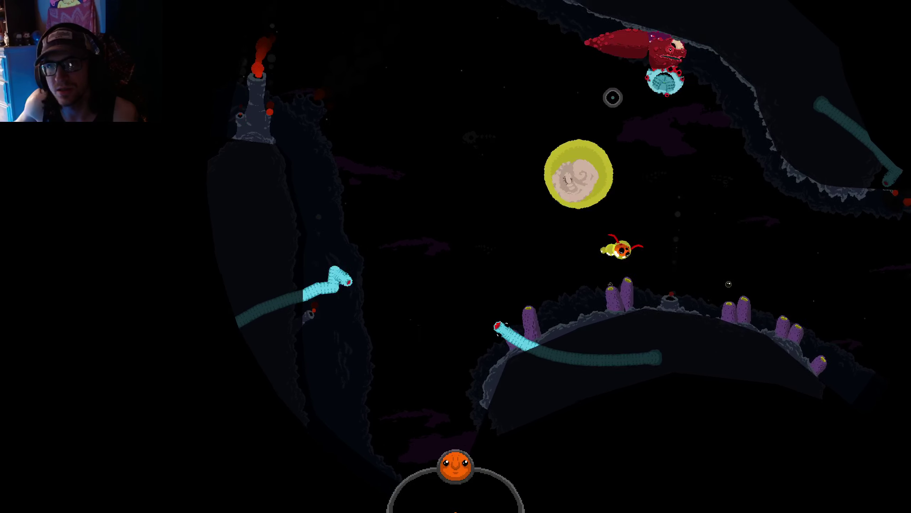
pyautogui.press('a')
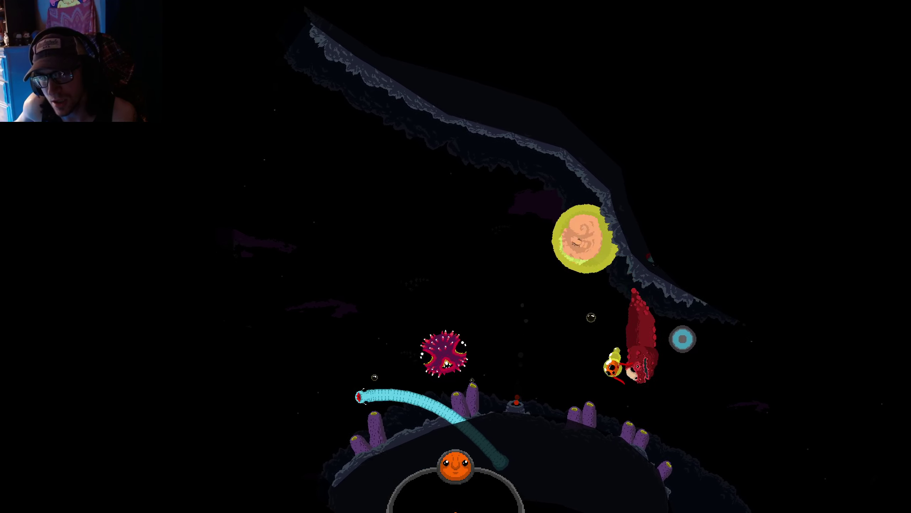
pyautogui.press('a')
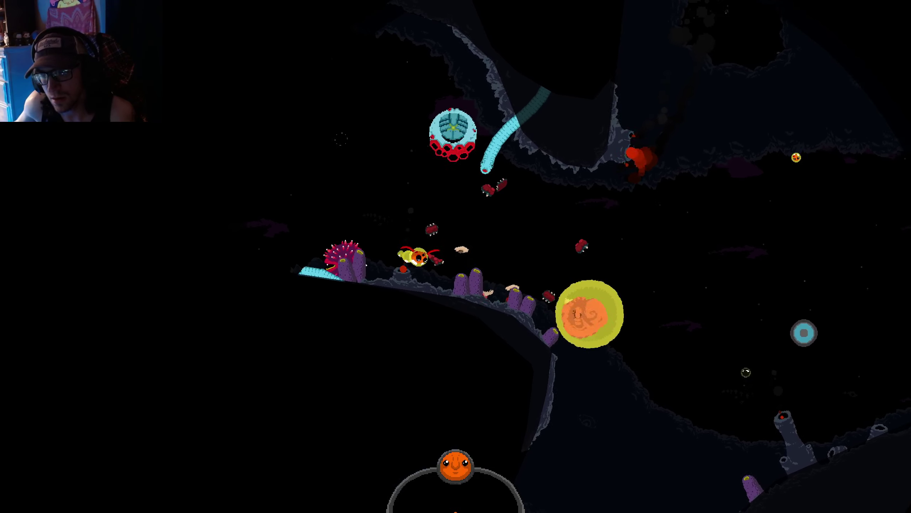
pyautogui.press('a')
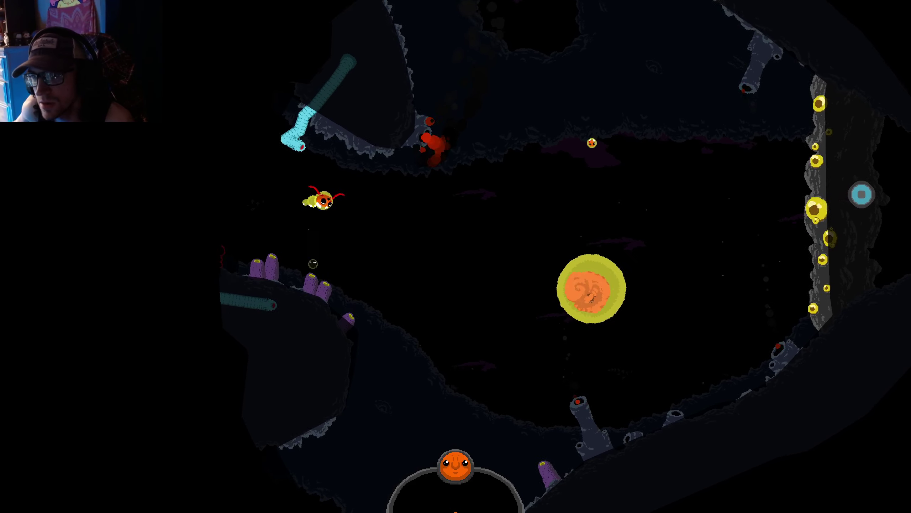
pyautogui.press('a')
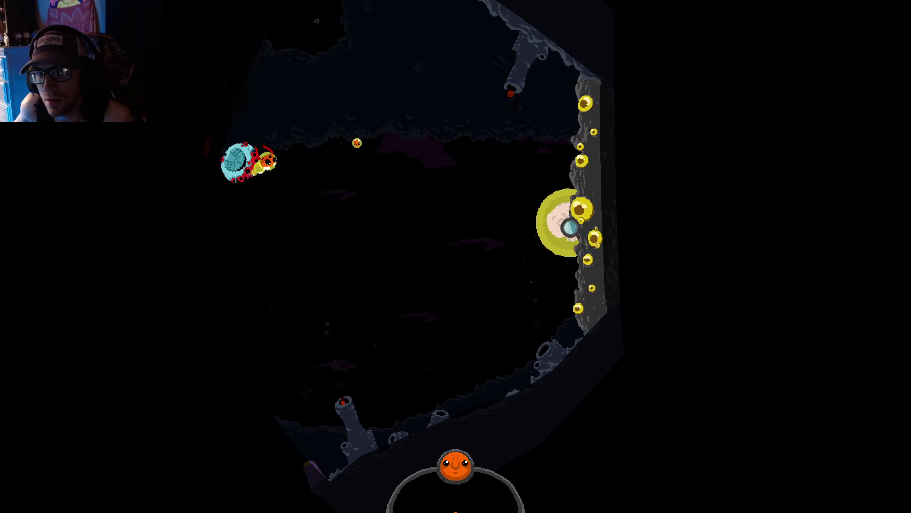
pyautogui.click(627, 192)
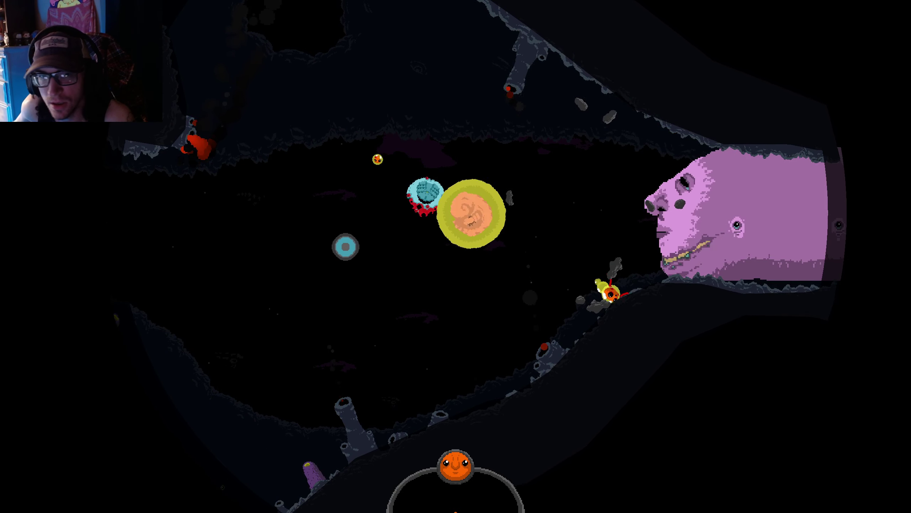
pyautogui.press('a')
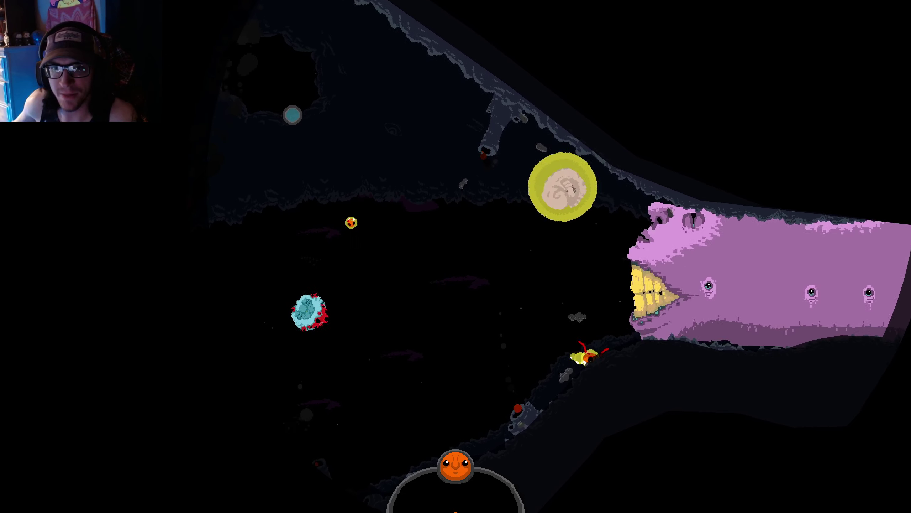
pyautogui.press('a')
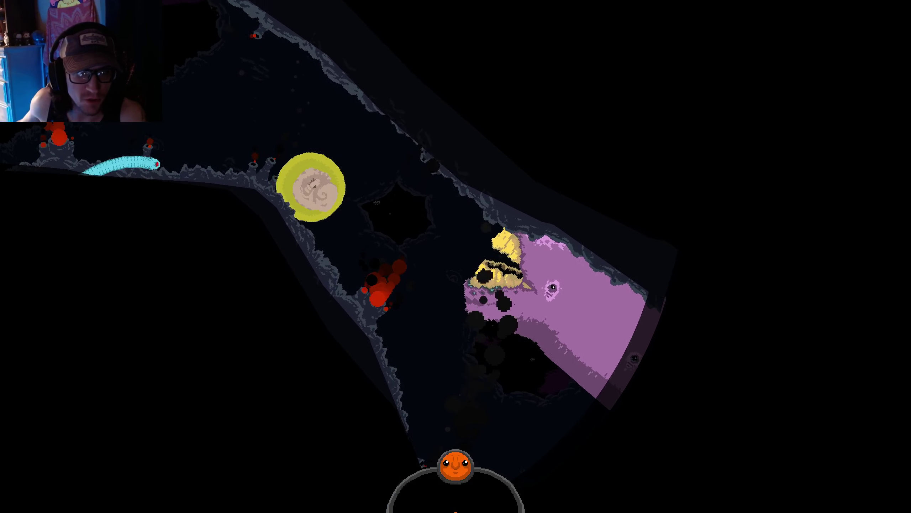
pyautogui.press('d')
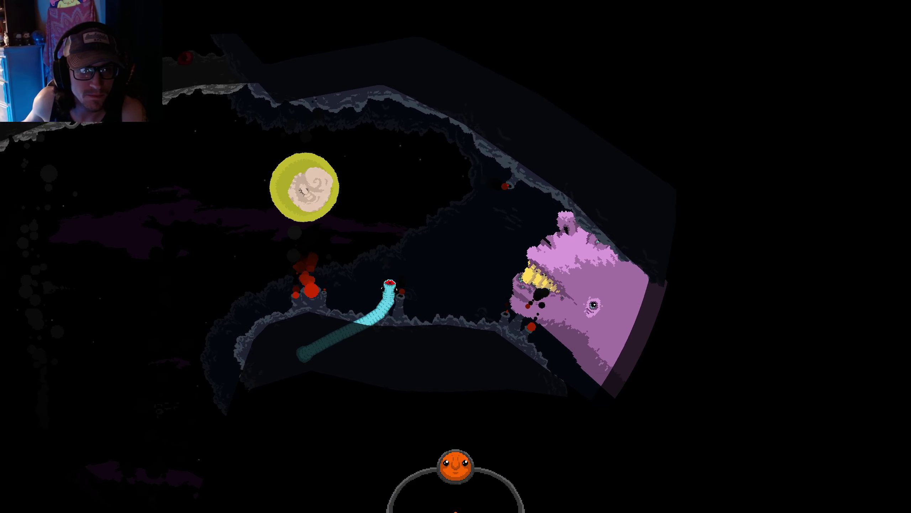
pyautogui.press('d')
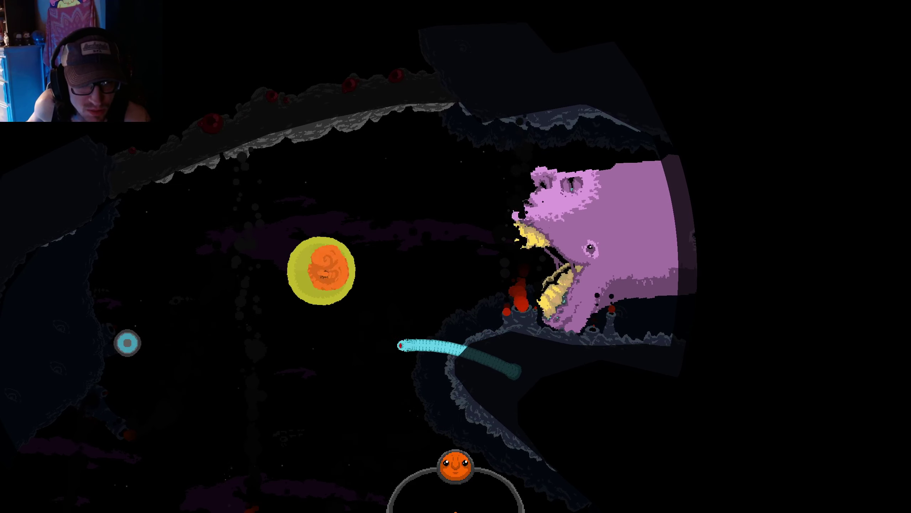
pyautogui.press('d')
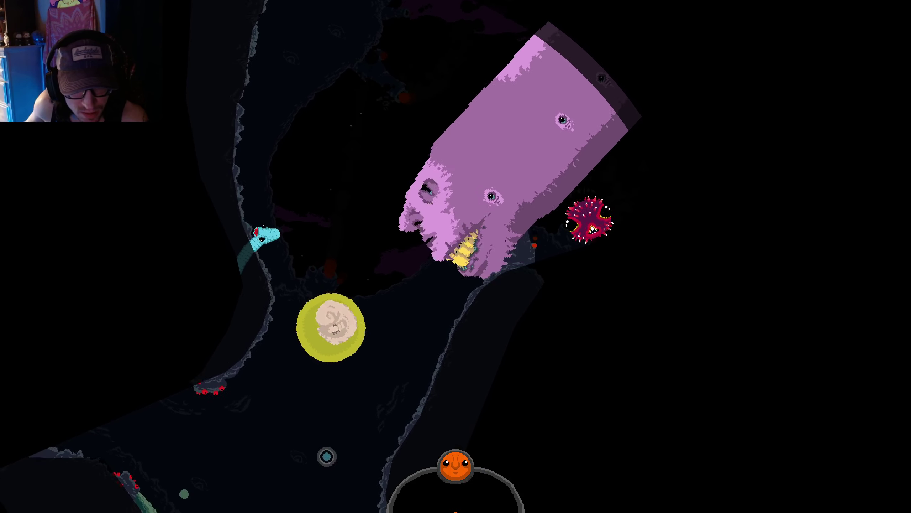
pyautogui.press('d')
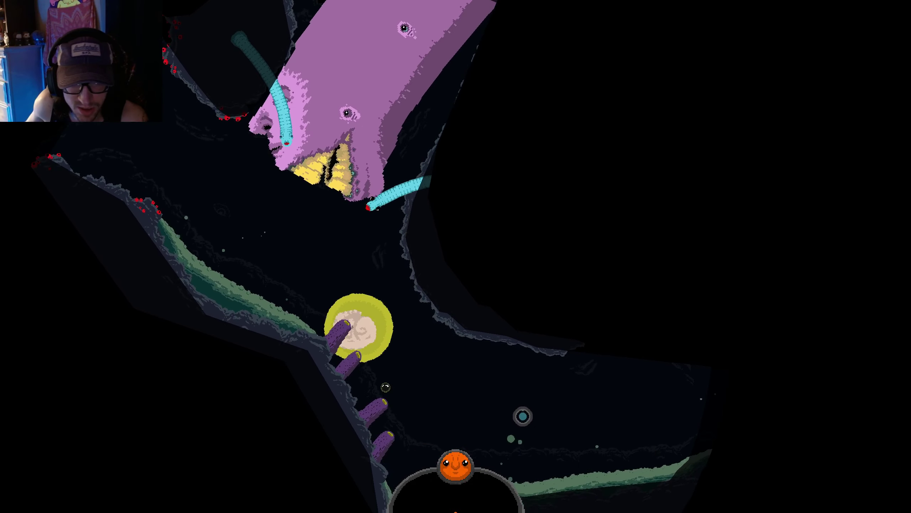
pyautogui.press('d')
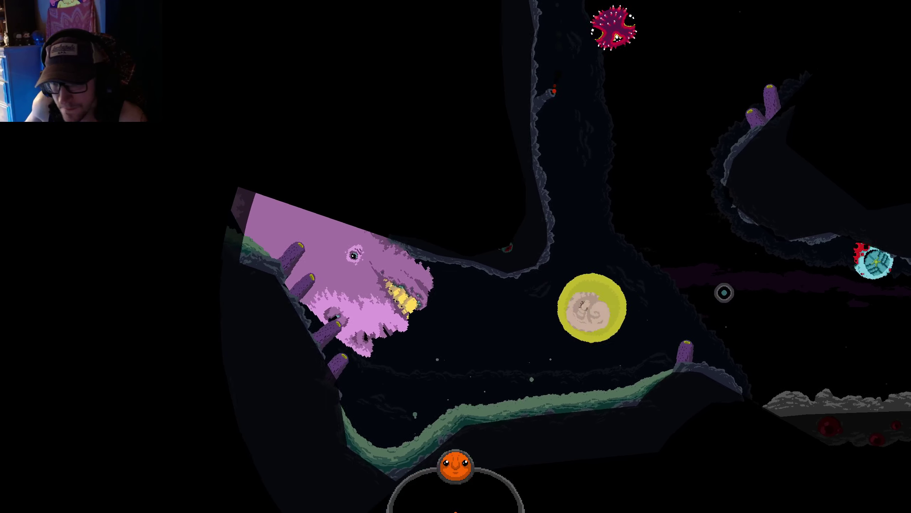
pyautogui.press('d')
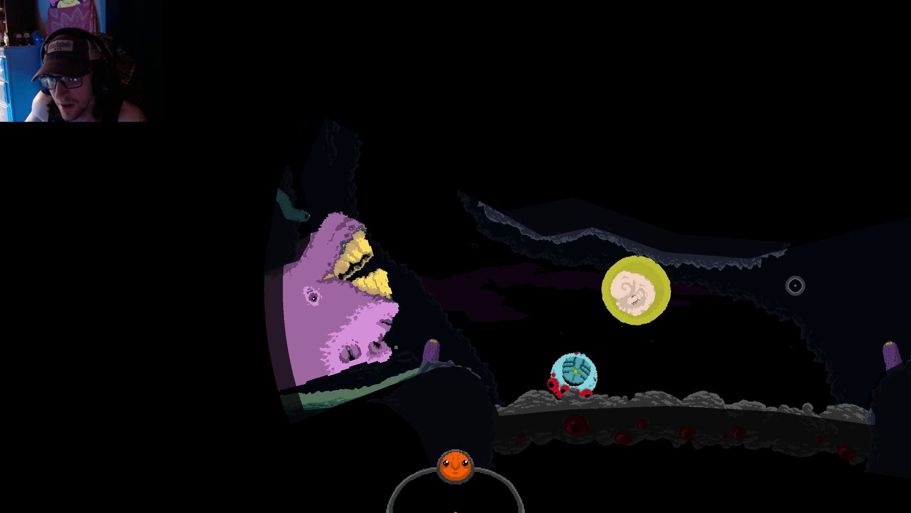
pyautogui.press('d')
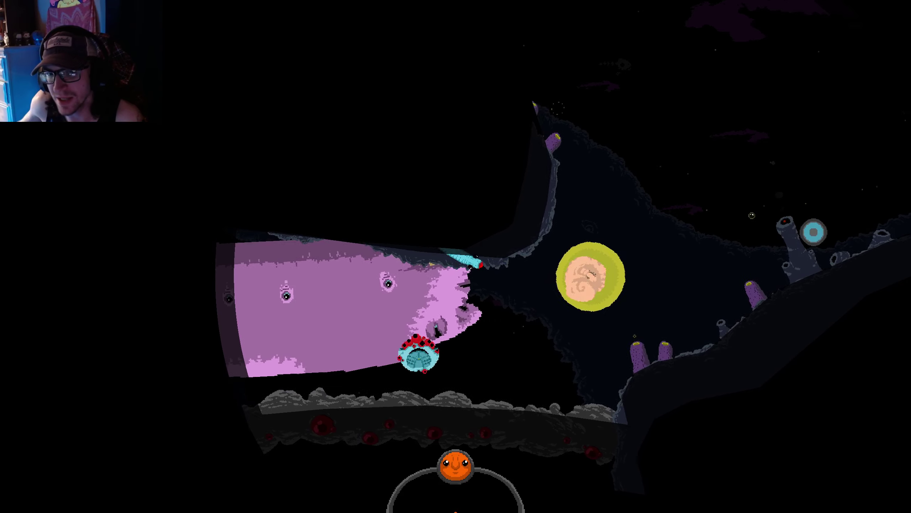
pyautogui.press('d')
pyautogui.press('d')
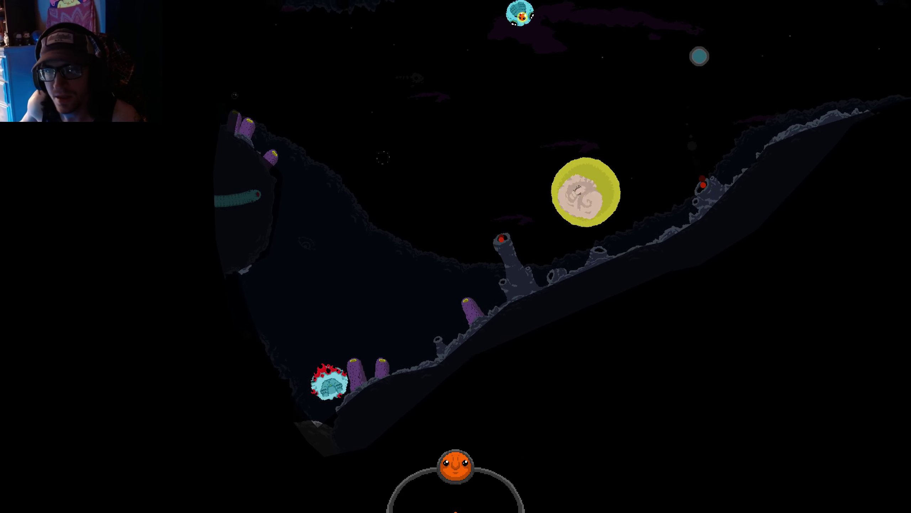
pyautogui.press('d')
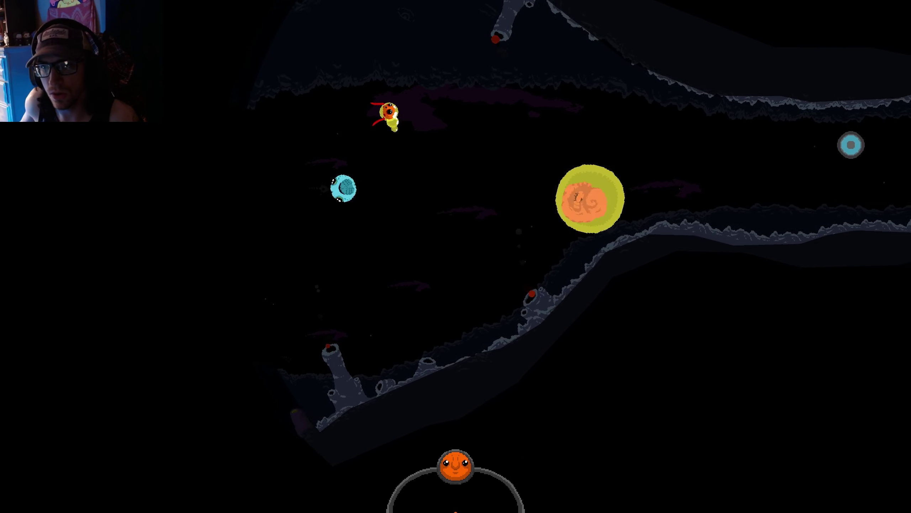
pyautogui.press('d')
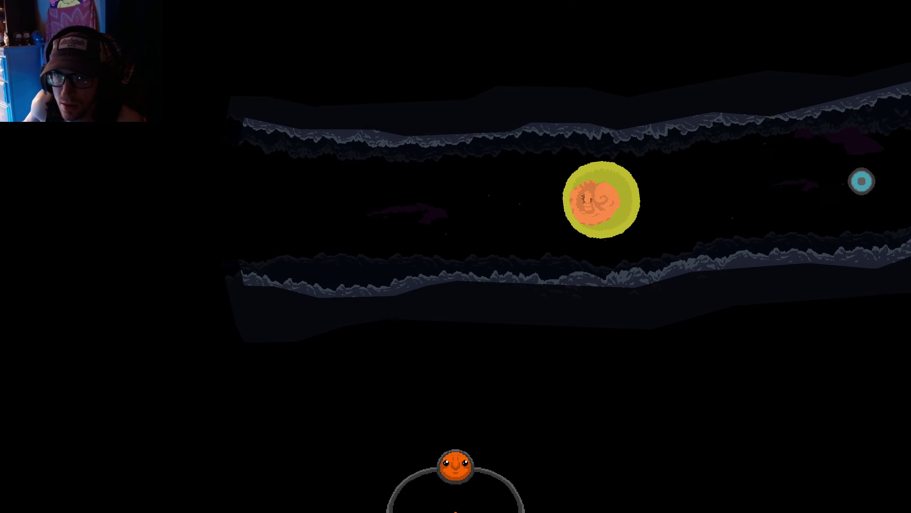
pyautogui.press('d')
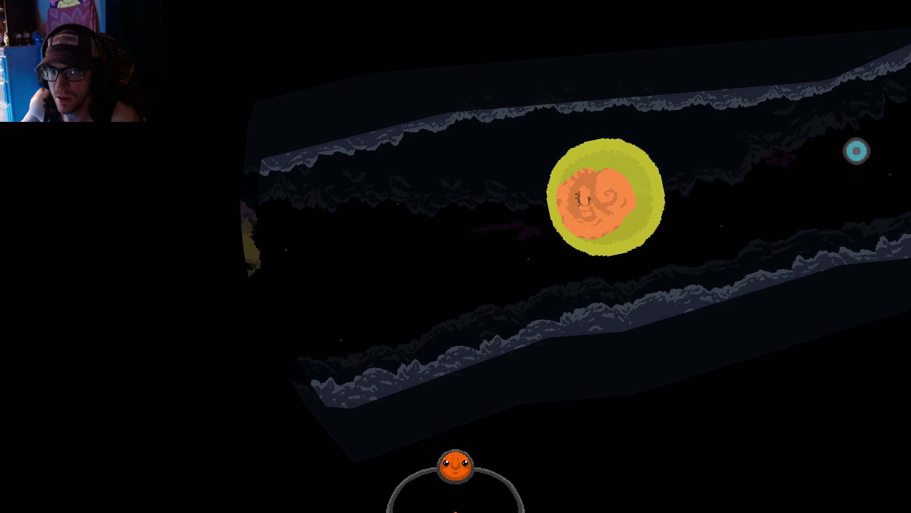
pyautogui.press('d')
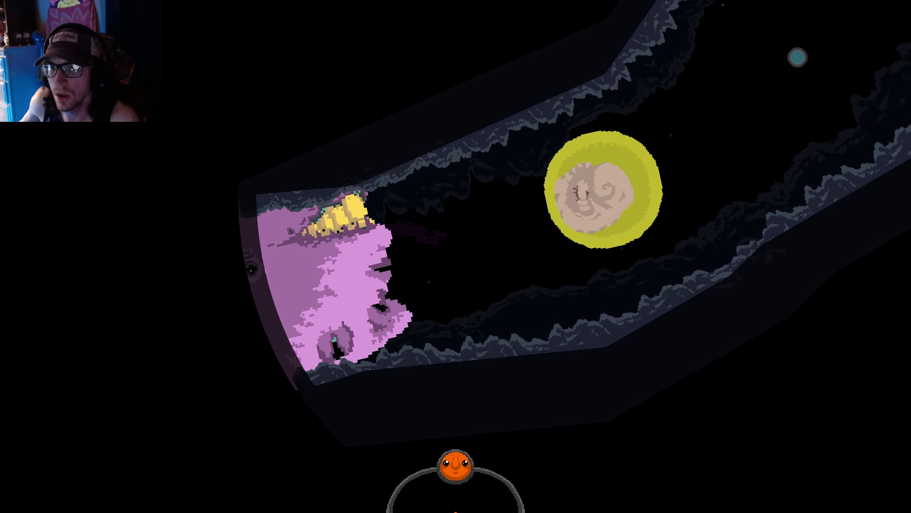
pyautogui.press('d')
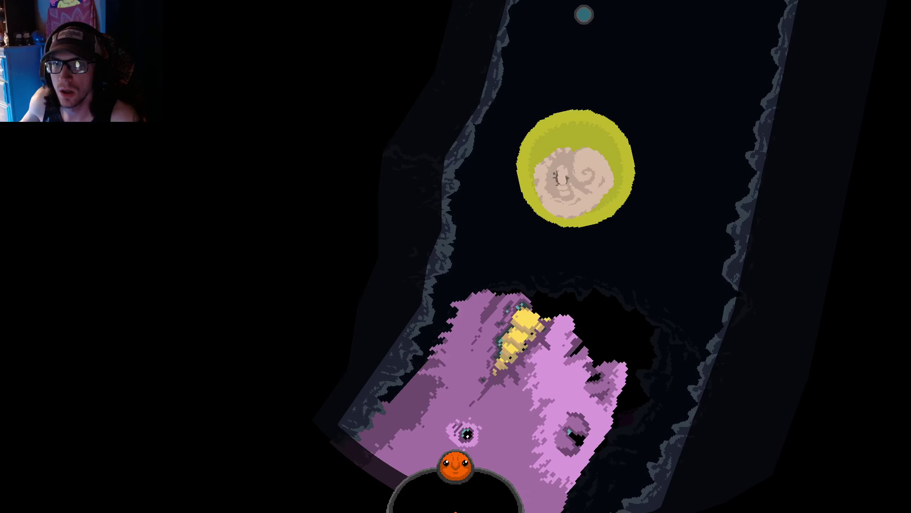
pyautogui.press('d')
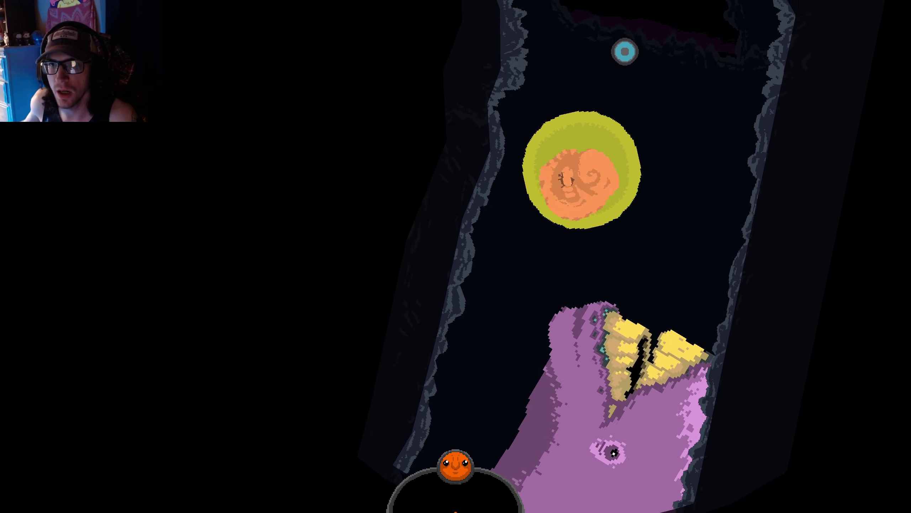
pyautogui.press('d')
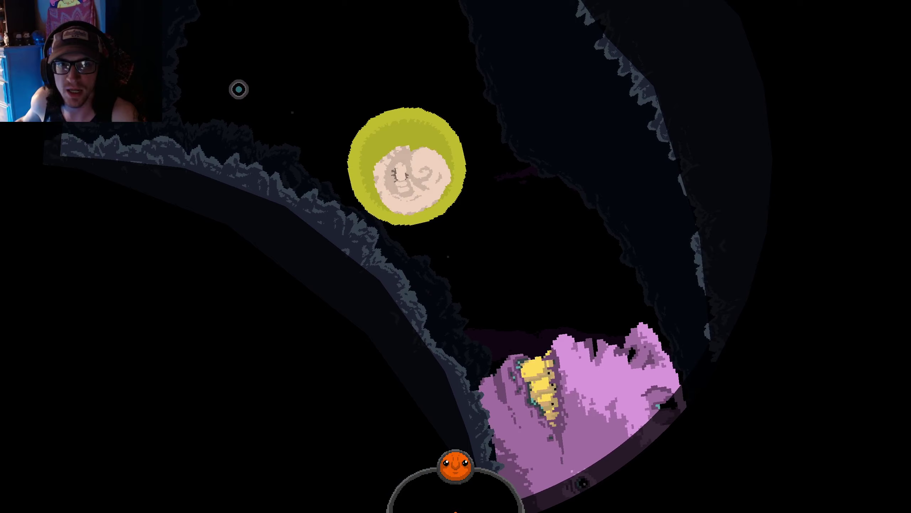
pyautogui.press('d')
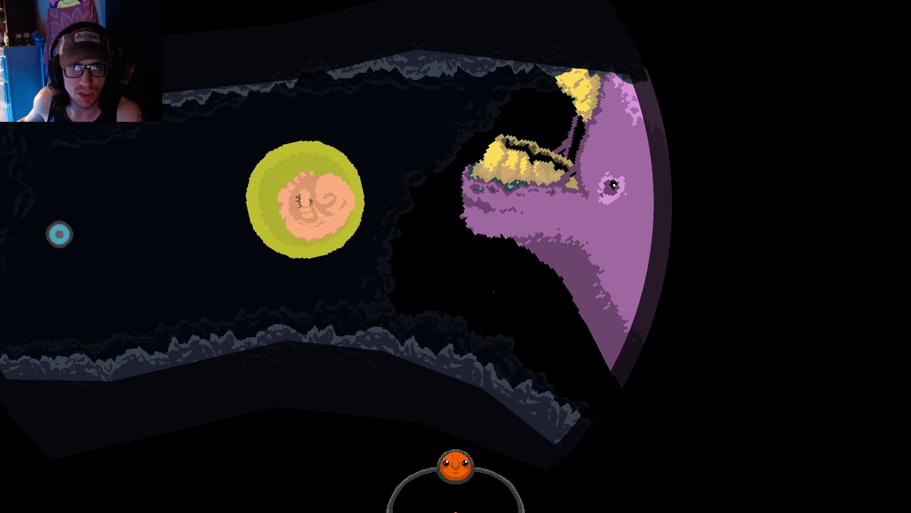
pyautogui.press('d')
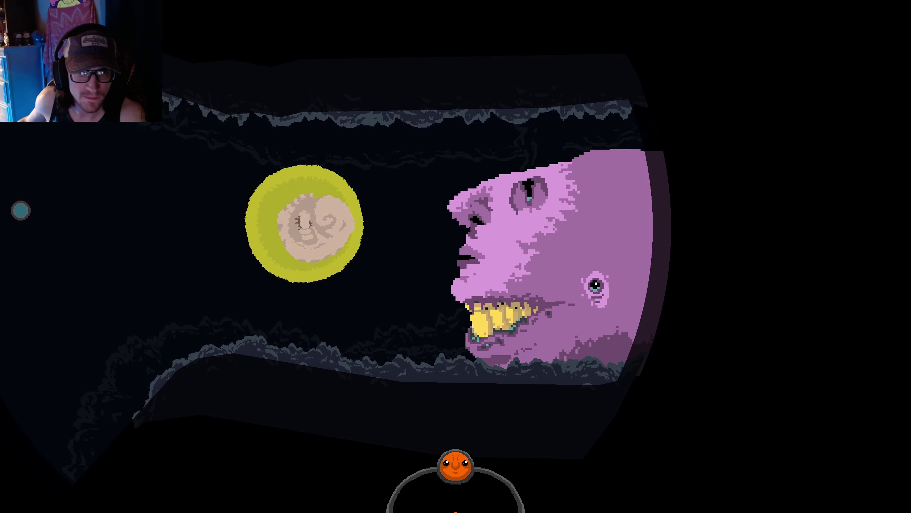